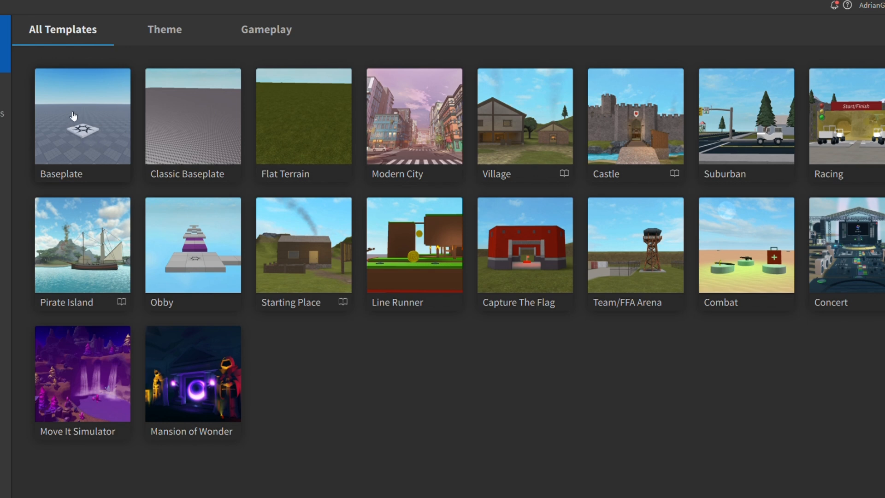
# - Create a new place from the Baseplate template and select the Baseplate object inside the Workspace hierarchy
pyautogui.click(93, 129)
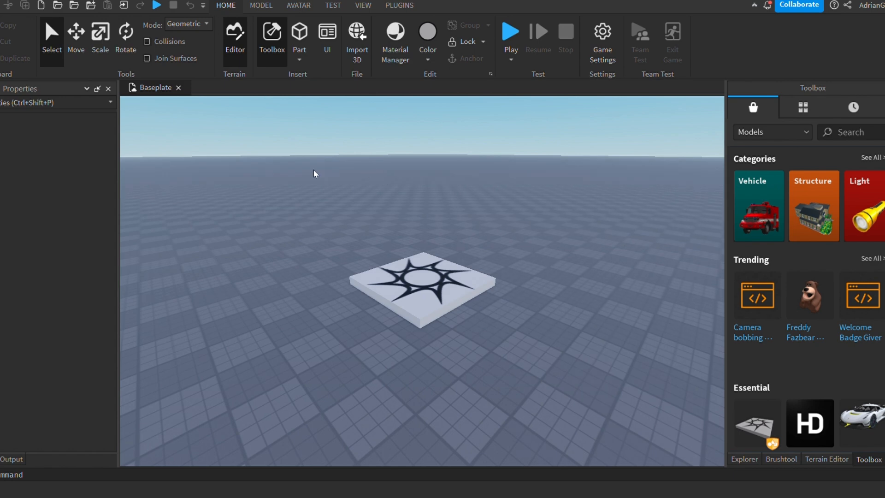
pyautogui.click(772, 115)
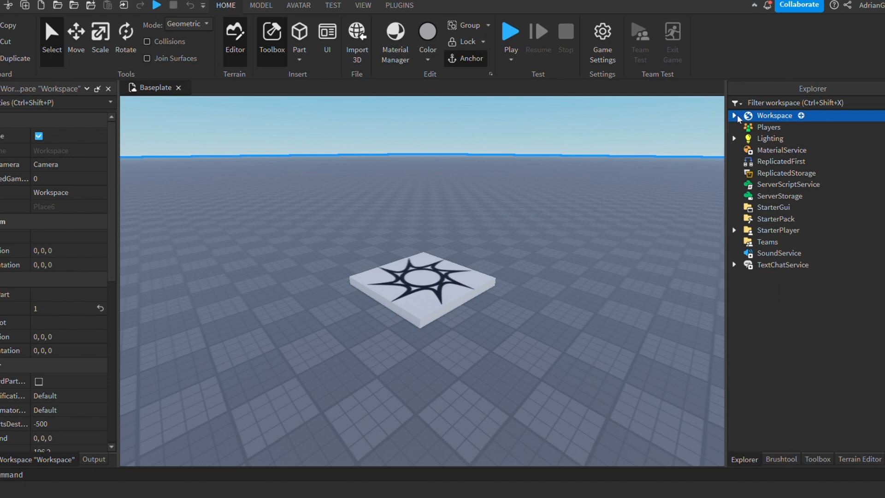
pyautogui.click(734, 116)
pyautogui.click(685, 126)
pyautogui.click(777, 164)
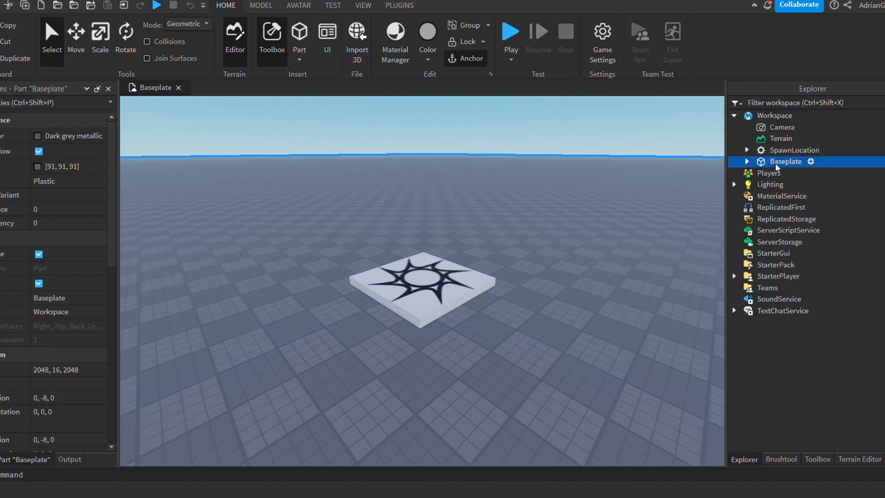
# - Examine the baseplate and the selected SpawnLocation from several distances and angles in the scene
pyautogui.scroll(-3, 474, 219)
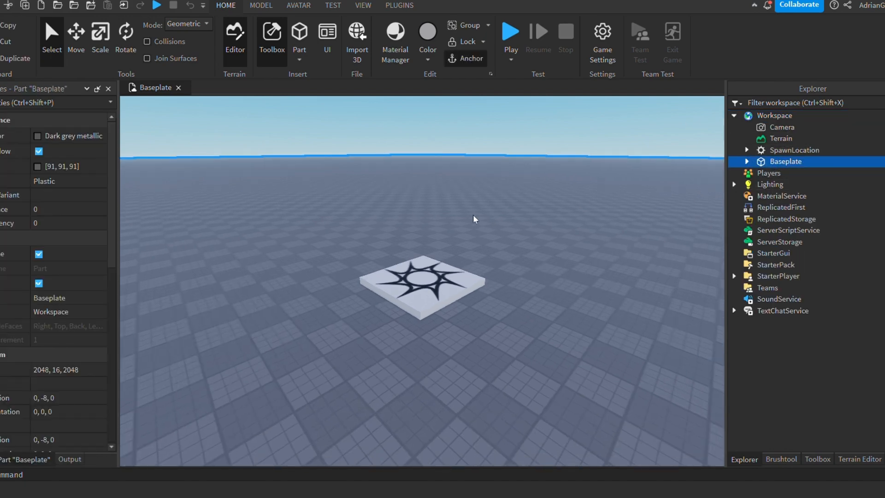
pyautogui.moveTo(477, 219); pyautogui.dragTo(502, 160, button='right')
pyautogui.press('w')
pyautogui.press('s')
pyautogui.click(788, 151)
pyautogui.press('w')
pyautogui.moveTo(514, 284); pyautogui.dragTo(514, 283, button='right')
pyautogui.press('s')
pyautogui.moveTo(392, 310); pyautogui.dragTo(392, 310, button='right')
pyautogui.press('w')
pyautogui.press('s')
pyautogui.press('d')
pyautogui.press('a')
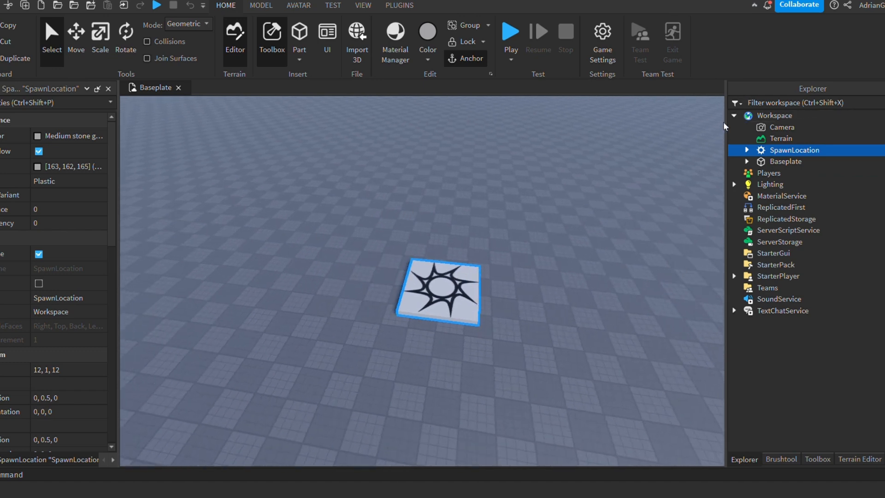
# - Collapse the Workspace hierarchy and inspect the properties of the Players service
pyautogui.click(734, 115)
pyautogui.click(750, 132)
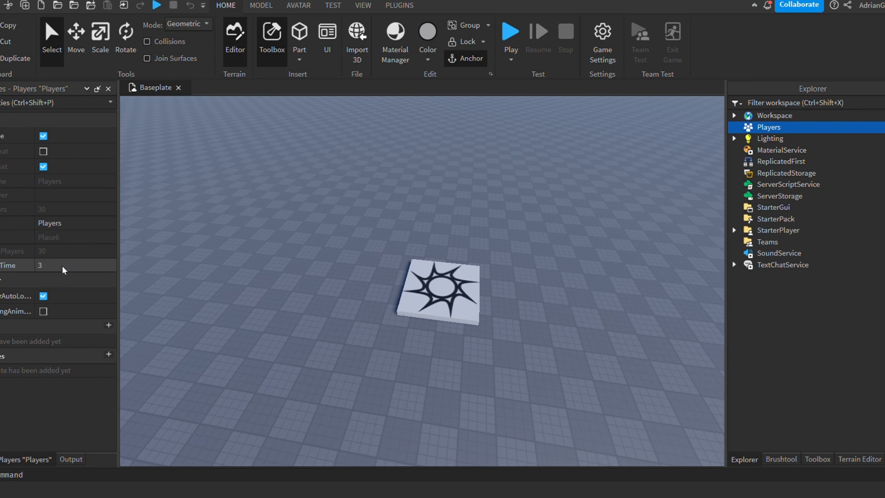
pyautogui.scroll(3, 436, 282)
# - Turn the SpawnLocation's shadow casting off and back on, and look at its color property
pyautogui.click(437, 282)
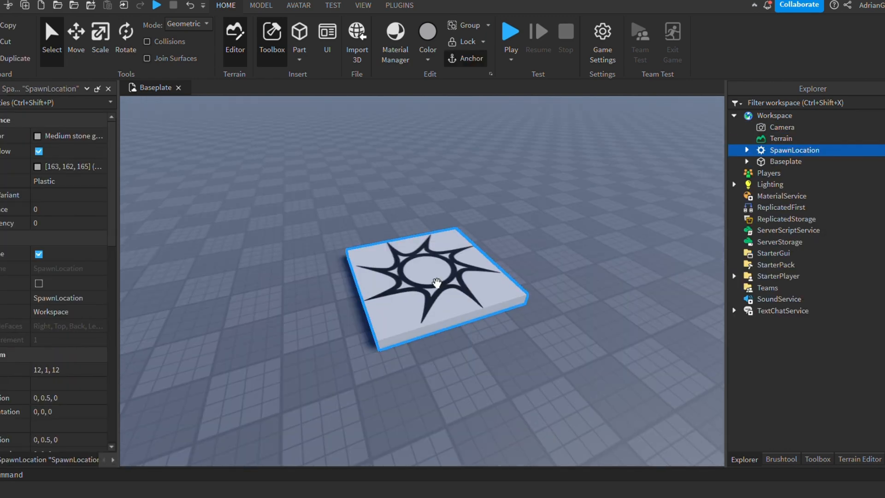
pyautogui.click(39, 137)
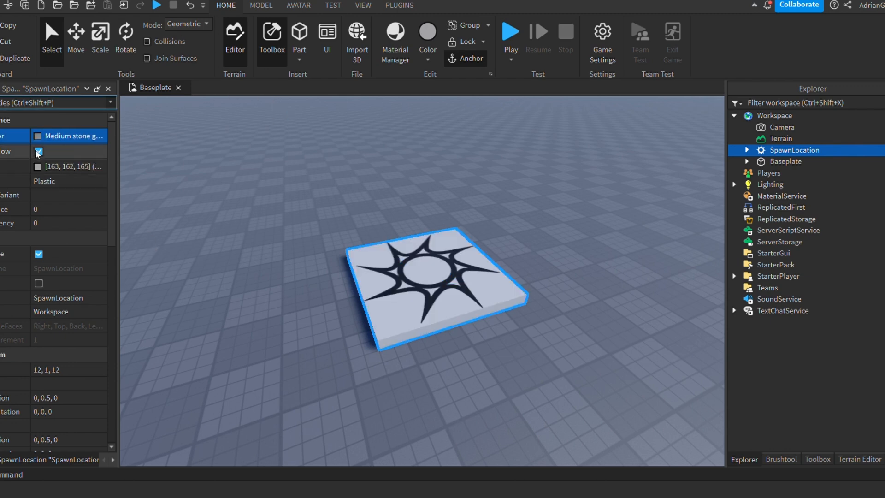
pyautogui.click(39, 152)
pyautogui.click(38, 151)
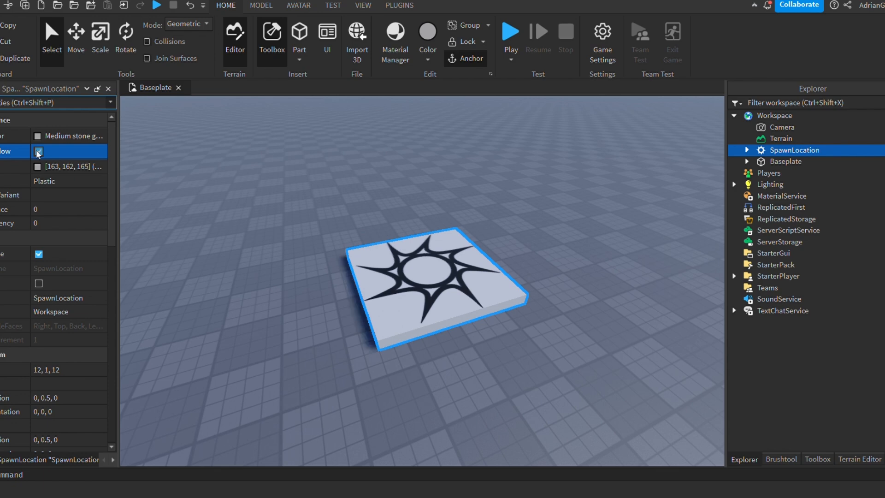
pyautogui.click(39, 168)
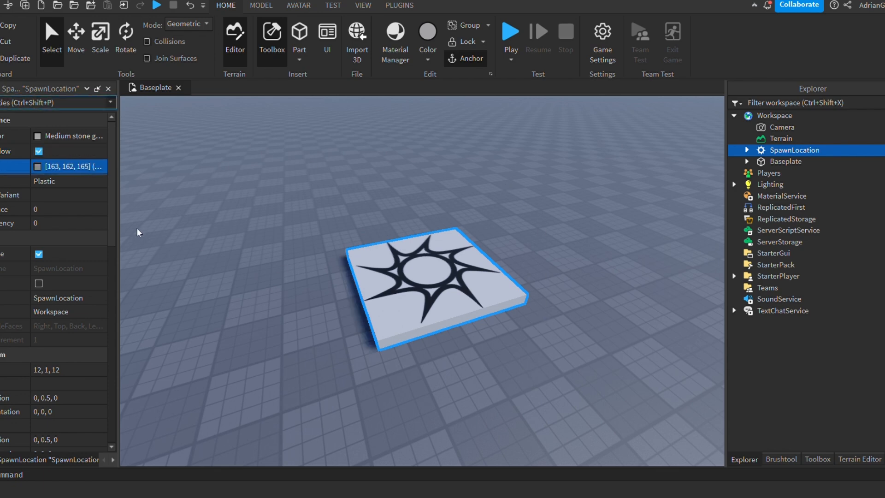
# - Try the Limestone, LeafyGrass and Glacier materials on the SpawnLocation and settle on SmoothPlastic
pyautogui.click(85, 184)
pyautogui.click(84, 218)
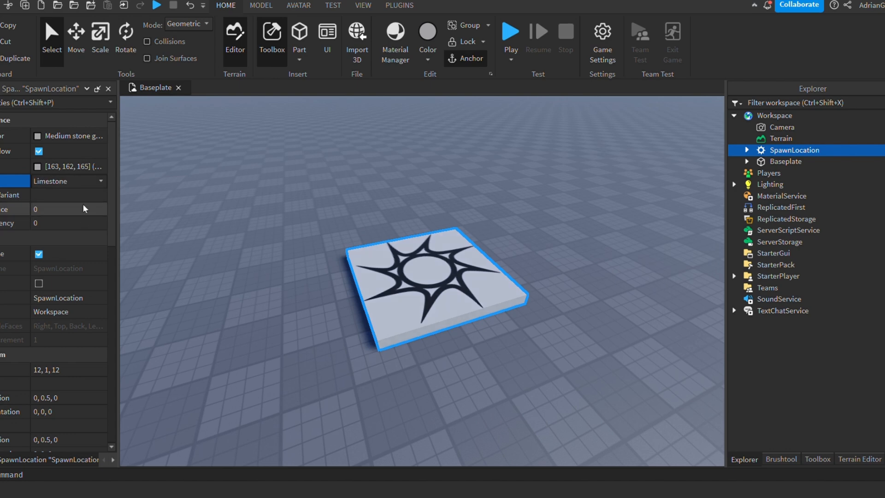
pyautogui.scroll(1, 82, 187)
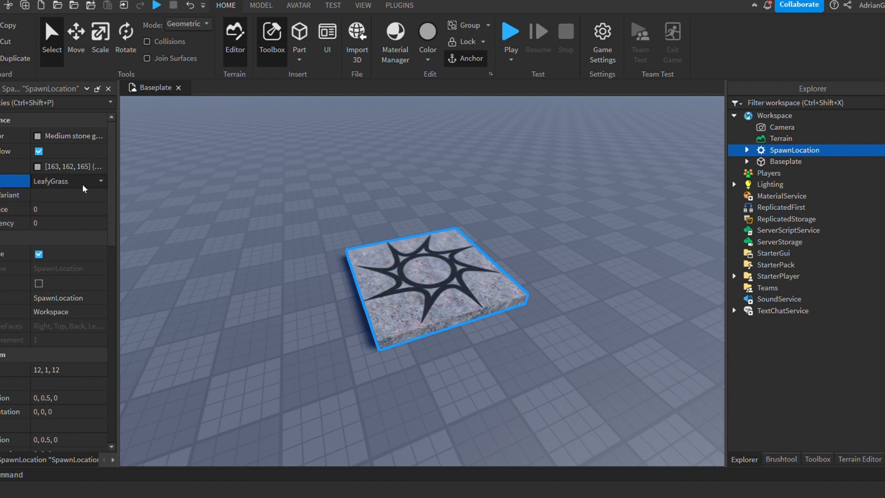
pyautogui.click(84, 201)
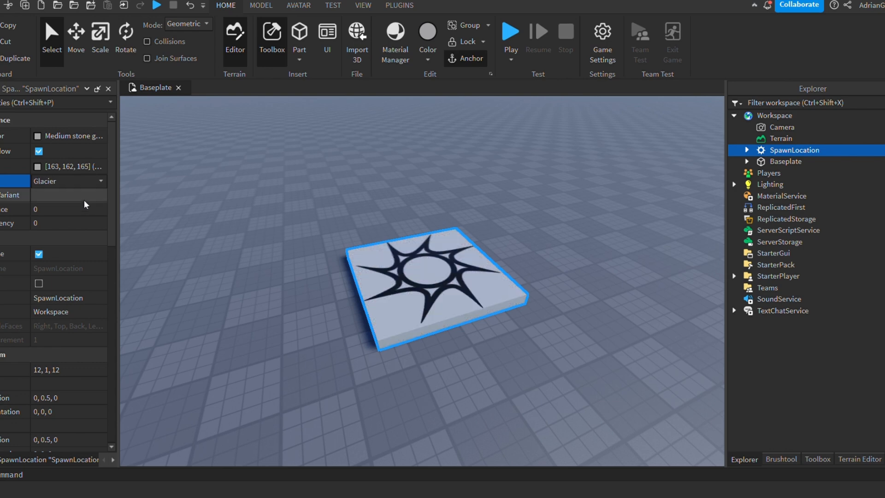
pyautogui.click(89, 186)
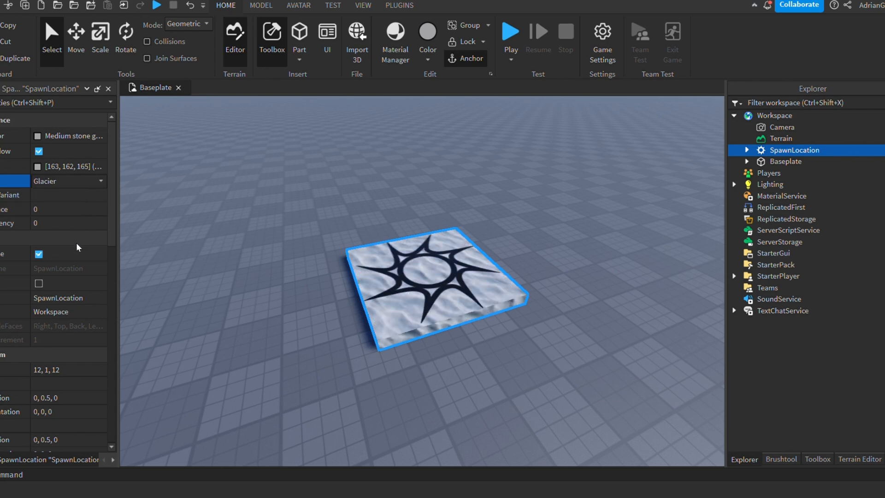
pyautogui.click(77, 253)
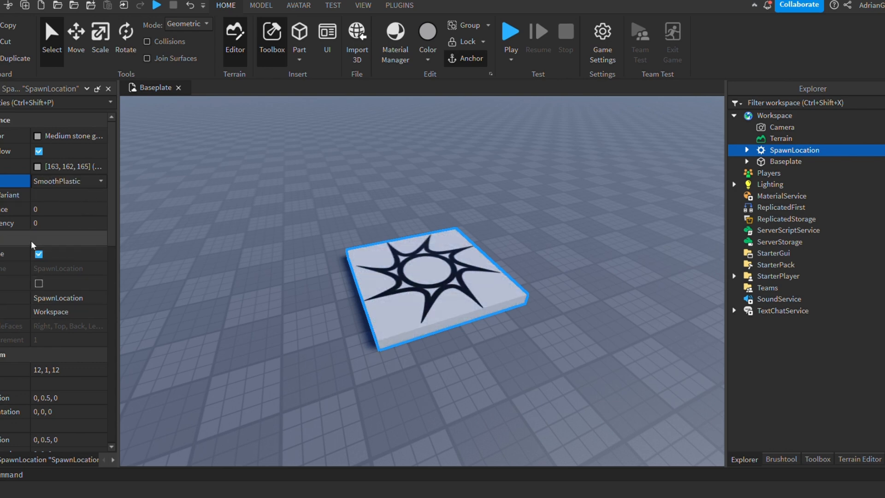
# - Set the SpawnLocation's reflectance to 1 and examine the reflective surface from different angles
pyautogui.click(72, 212)
pyautogui.moveTo(77, 212)
pyautogui.mouseDown()
pyautogui.moveTo(125, 208)
pyautogui.moveTo(78, 211)
pyautogui.moveTo(108, 211)
pyautogui.mouseUp()
pyautogui.scroll(5, 382, 231)
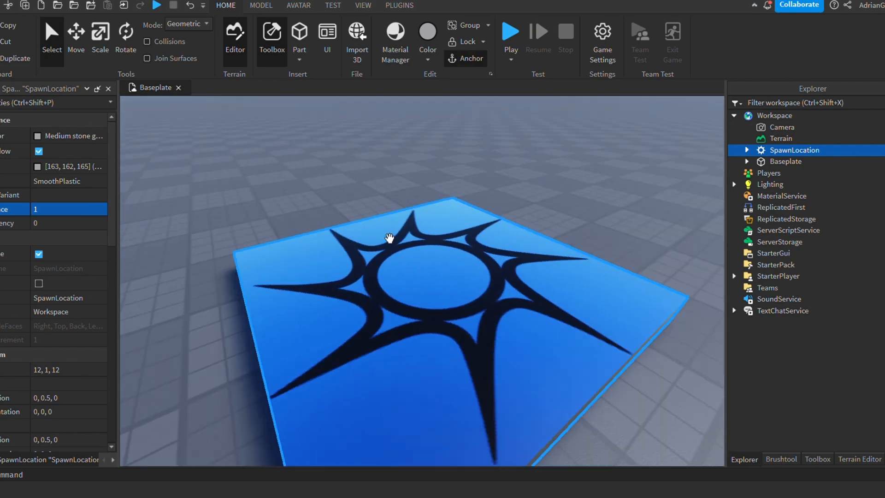
pyautogui.scroll(-5, 390, 238)
pyautogui.moveTo(371, 221); pyautogui.dragTo(355, 235, button='right')
pyautogui.scroll(3, 371, 222)
pyautogui.scroll(-3, 356, 235)
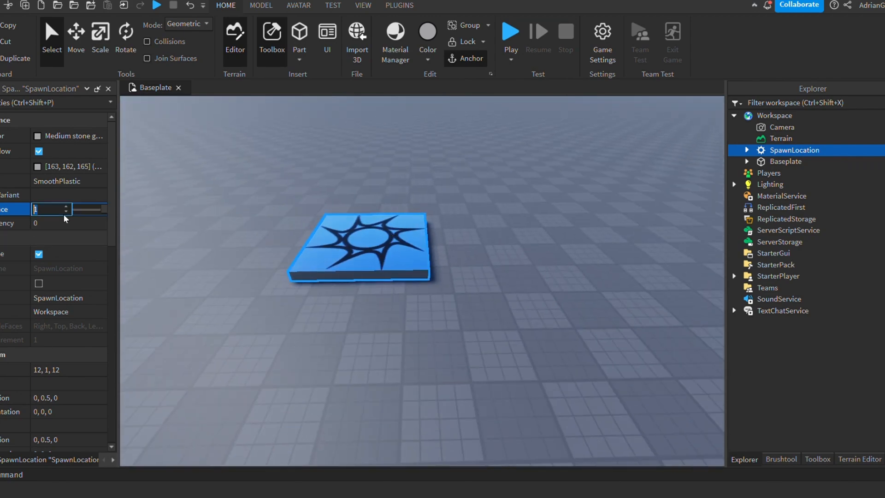
# - Lower the SpawnLocation's reflectance to its minimum and try out its transparency setting
pyautogui.moveTo(104, 212); pyautogui.dragTo(73, 209)
pyautogui.moveTo(320, 296); pyautogui.dragTo(362, 310, button='right')
pyautogui.click(93, 225)
pyautogui.moveTo(76, 224); pyautogui.dragTo(57, 231)
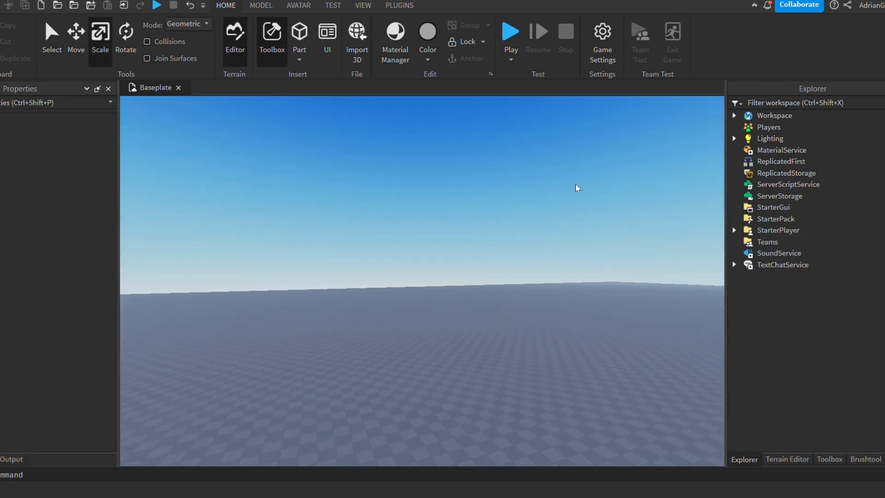
# - Walk the test character around and off the edge of the baseplate, and stop the playtest
pyautogui.press('w')
pyautogui.moveTo(576, 183); pyautogui.dragTo(575, 184, button='right')
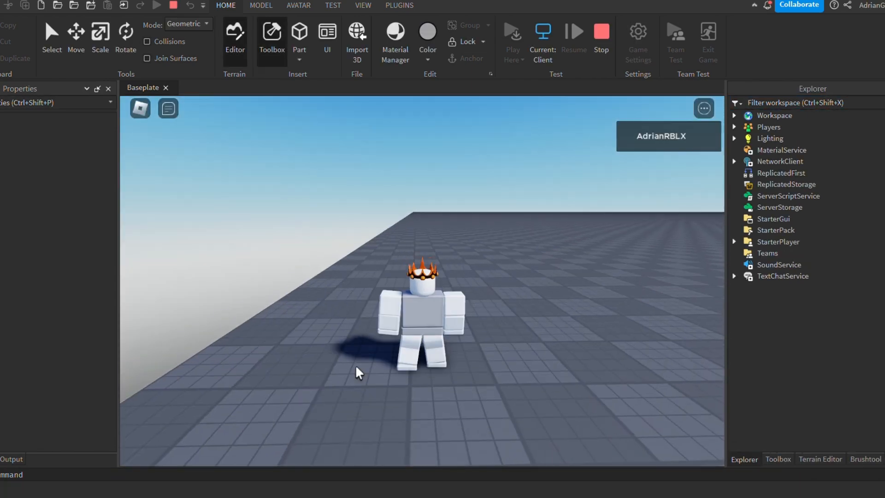
pyautogui.press('d')
pyautogui.press('a')
pyautogui.press('s')
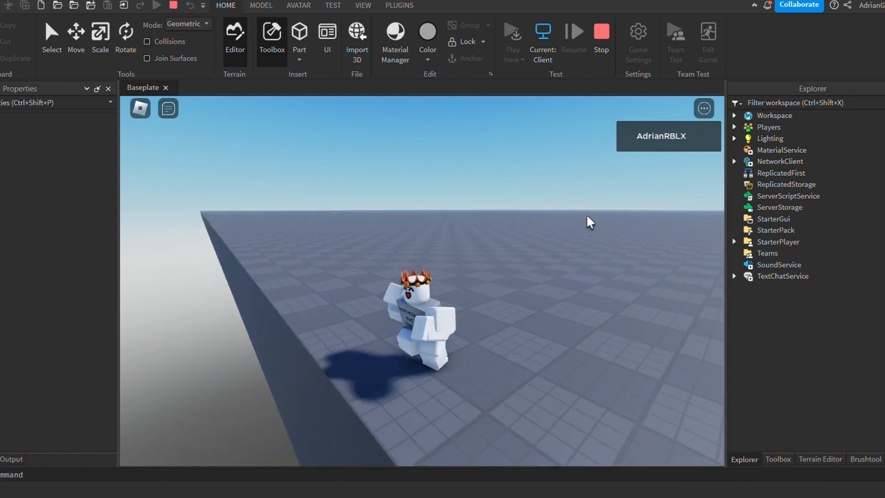
pyautogui.press('a')
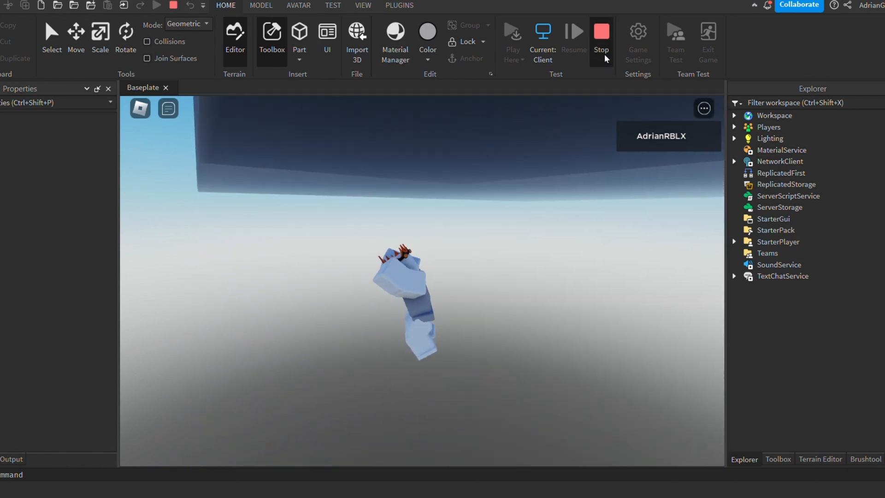
pyautogui.click(604, 54)
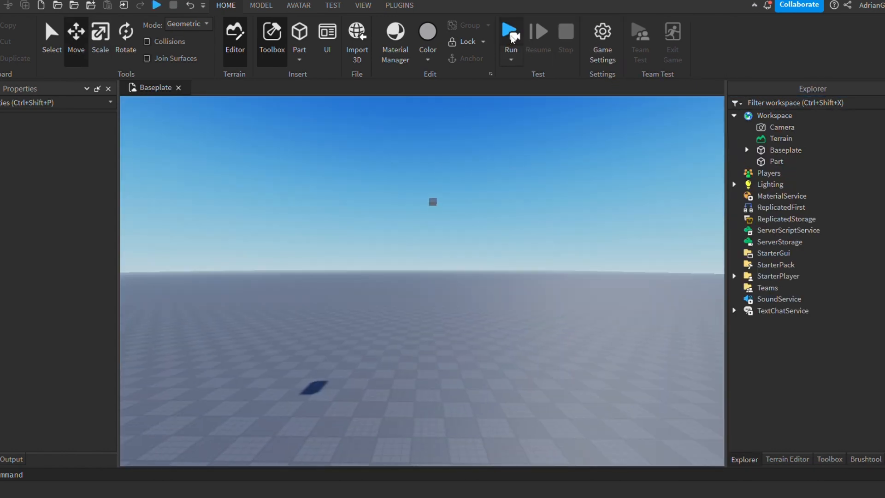
# - Run the simulation to examine how the floating part falls onto the baseplate, and stop it
pyautogui.click(510, 34)
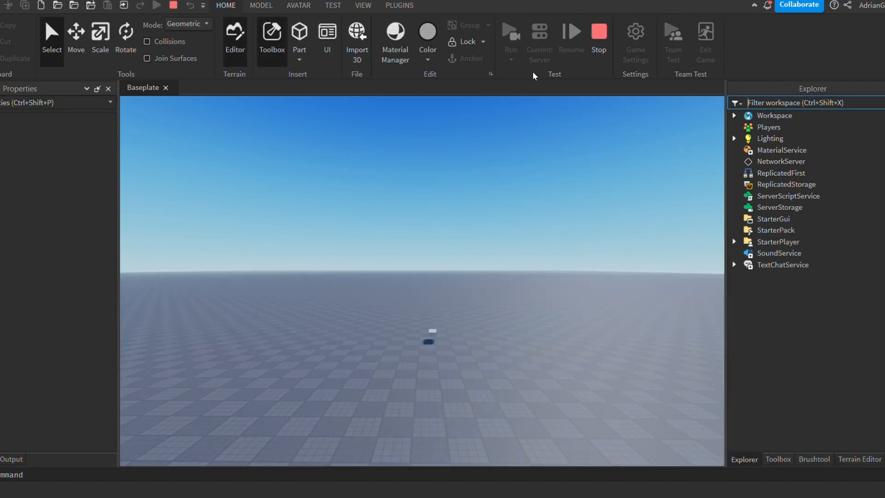
pyautogui.press('f')
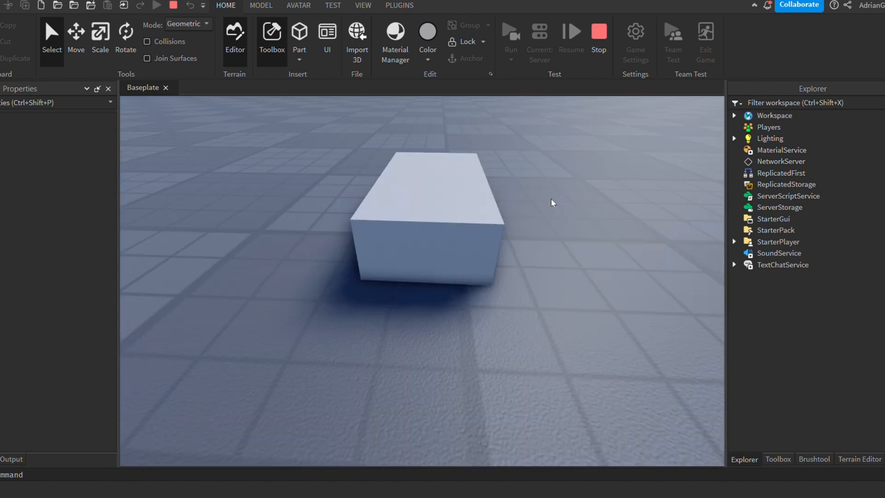
pyautogui.scroll(3, 551, 199)
pyautogui.scroll(-5, 551, 198)
pyautogui.scroll(4, 552, 198)
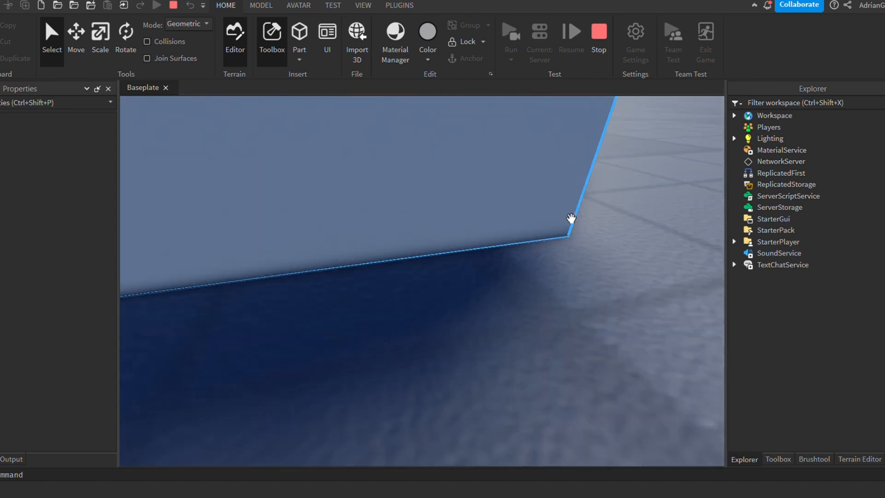
pyautogui.moveTo(571, 219); pyautogui.dragTo(571, 219, button='right')
pyautogui.scroll(-4, 551, 199)
pyautogui.hotkey('shift', 'F5')
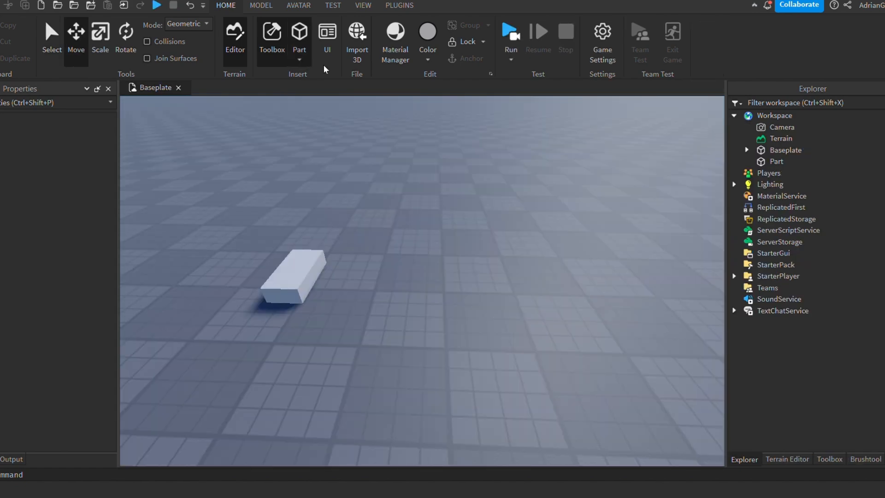
# - Insert a sphere and a wedge in a row beside the block on the baseplate
pyautogui.click(324, 94)
pyautogui.click(449, 172)
pyautogui.press('d')
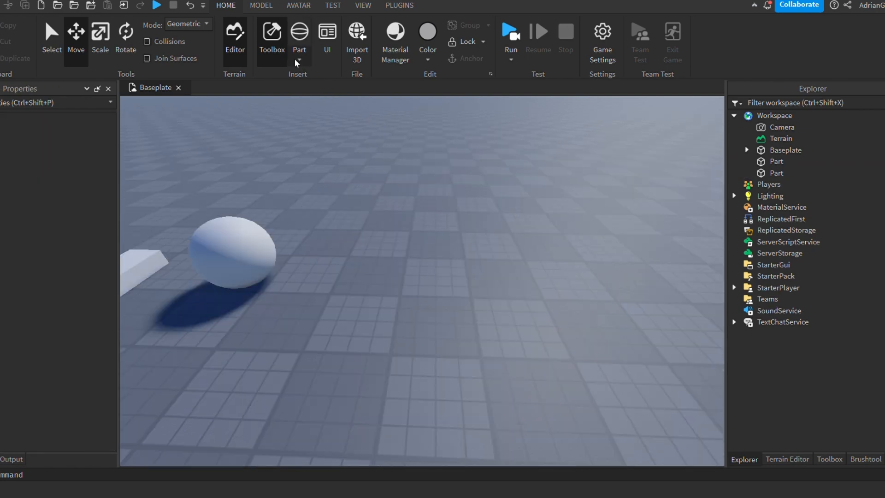
pyautogui.click(466, 145)
pyautogui.press('d')
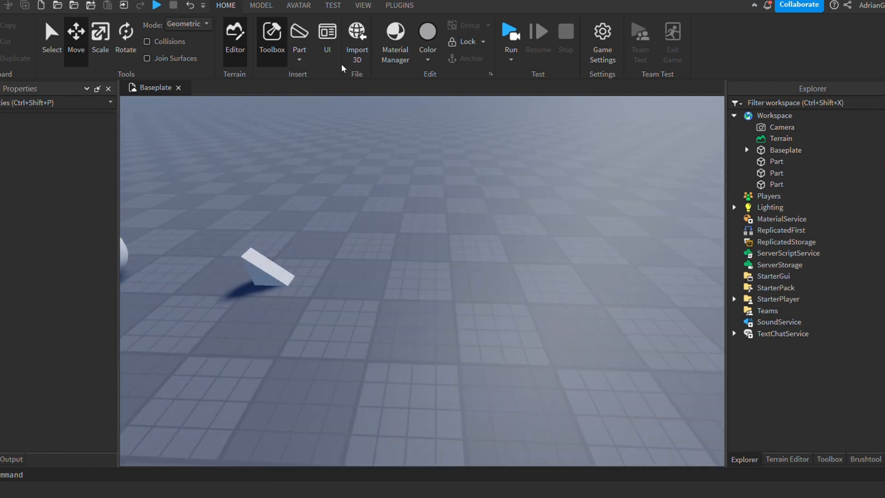
# - Insert a corner wedge and a cylinder at the end of the row of parts
pyautogui.click(339, 111)
pyautogui.click(389, 115)
pyautogui.press('d')
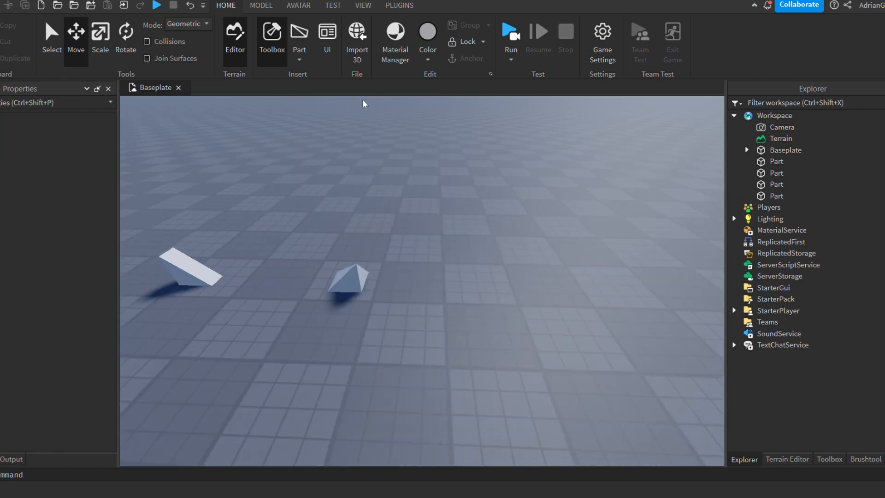
pyautogui.click(415, 134)
pyautogui.press('s')
pyautogui.press('a')
pyautogui.moveTo(415, 134); pyautogui.dragTo(419, 140, button='right')
pyautogui.press('d')
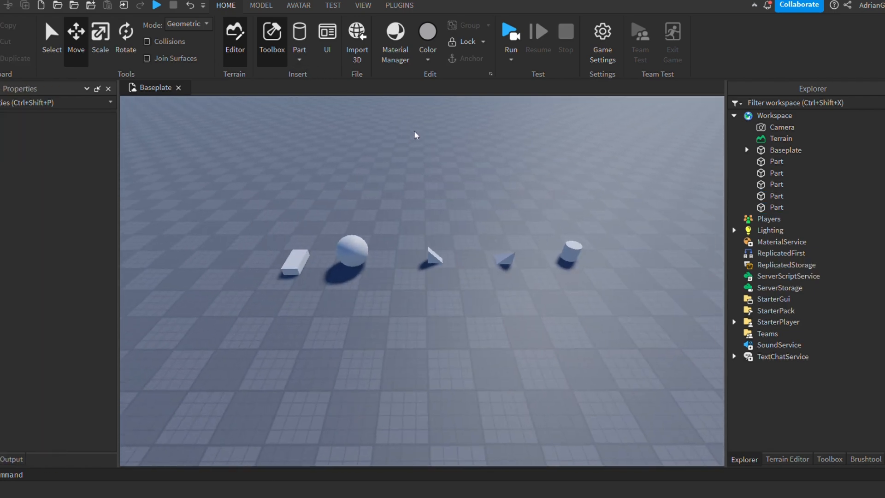
pyautogui.press('w')
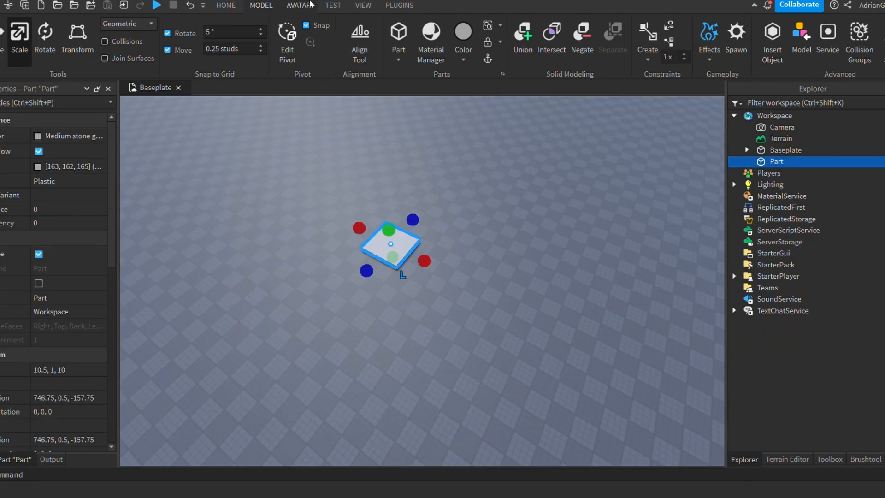
# - Set the grid snapping increments to 45 degrees for rotation and 1 stud for movement
pyautogui.click(295, 7)
pyautogui.click(256, 5)
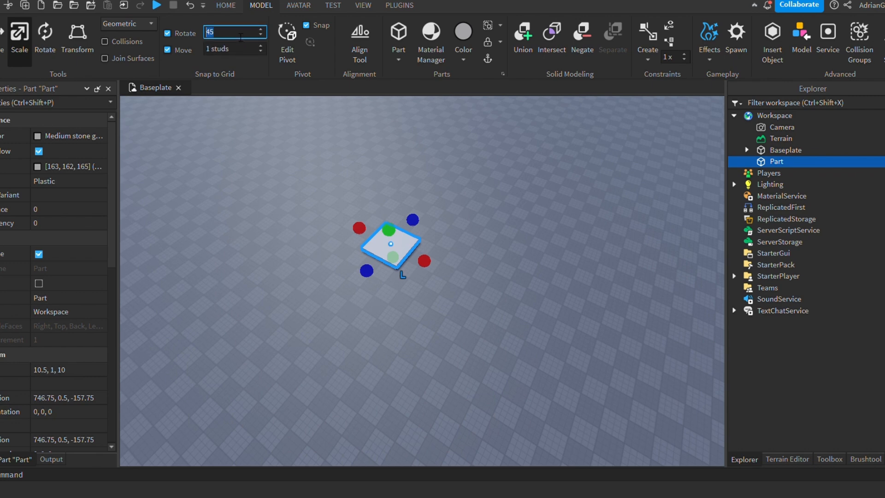
pyautogui.click(228, 5)
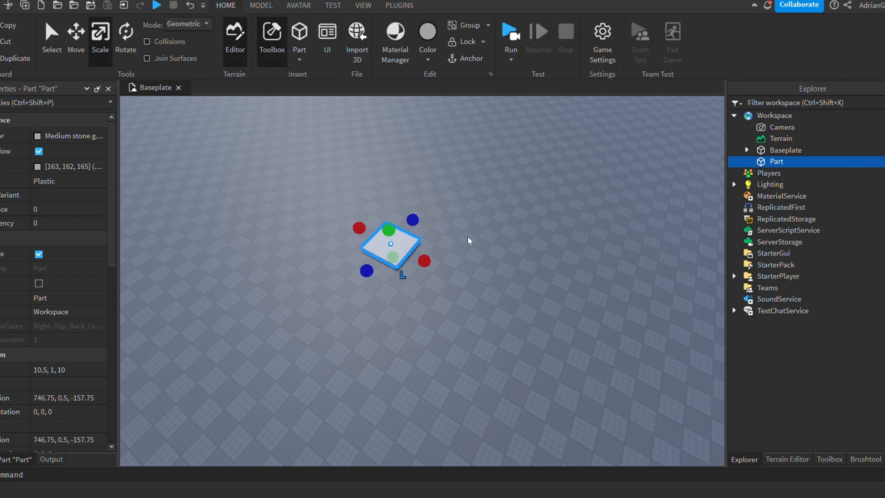
# - Enlarge the flat part along both horizontal axes and rotate it with the Rotate tool
pyautogui.moveTo(424, 261); pyautogui.dragTo(599, 351)
pyautogui.moveTo(367, 269); pyautogui.dragTo(235, 407)
pyautogui.moveTo(227, 397); pyautogui.dragTo(327, 271, button='right')
pyautogui.scroll(-2, 327, 270)
pyautogui.hotkey('ctrl', '4')
pyautogui.moveTo(416, 342); pyautogui.dragTo(418, 272)
pyautogui.click(474, 197)
# - Change the color of the enlarged part to bright green and deselect it
pyautogui.click(417, 237)
pyautogui.moveTo(473, 197); pyautogui.dragTo(466, 233, button='right')
pyautogui.click(37, 167)
pyautogui.click(394, 151)
pyautogui.moveTo(528, 136); pyautogui.dragTo(527, 160)
pyautogui.click(512, 138)
pyautogui.scroll(-2, 512, 138)
pyautogui.moveTo(511, 138)
pyautogui.mouseDown(button='right')
pyautogui.moveTo(530, 156)
pyautogui.moveTo(511, 137)
pyautogui.mouseUp(button='right')
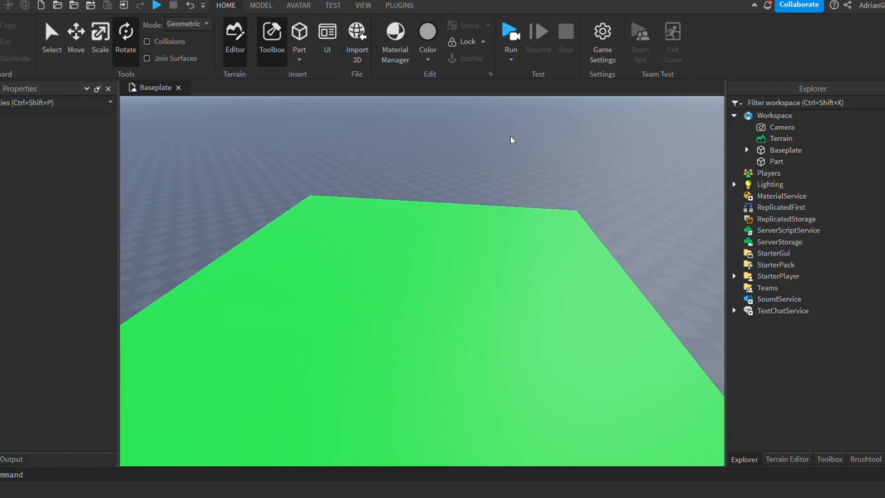
pyautogui.scroll(-2, 512, 138)
pyautogui.scroll(3, 452, 351)
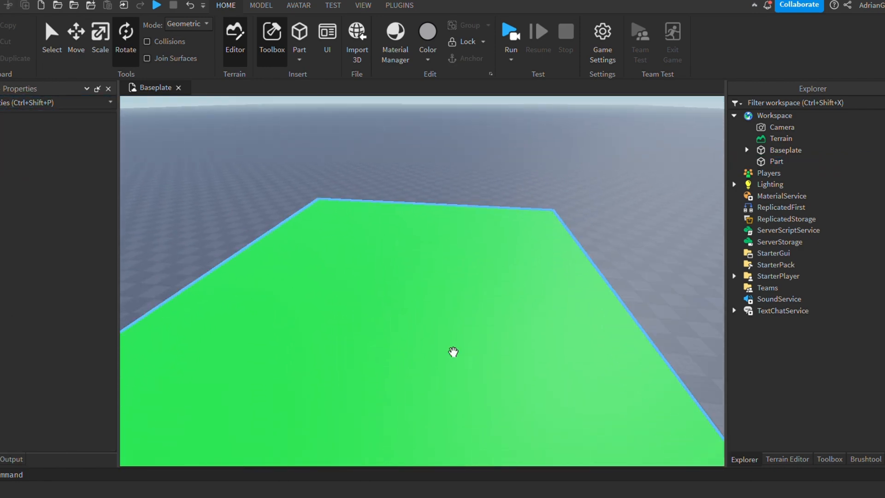
# - Insert a new block part on the green base and change its color to dark brown
pyautogui.click(457, 305)
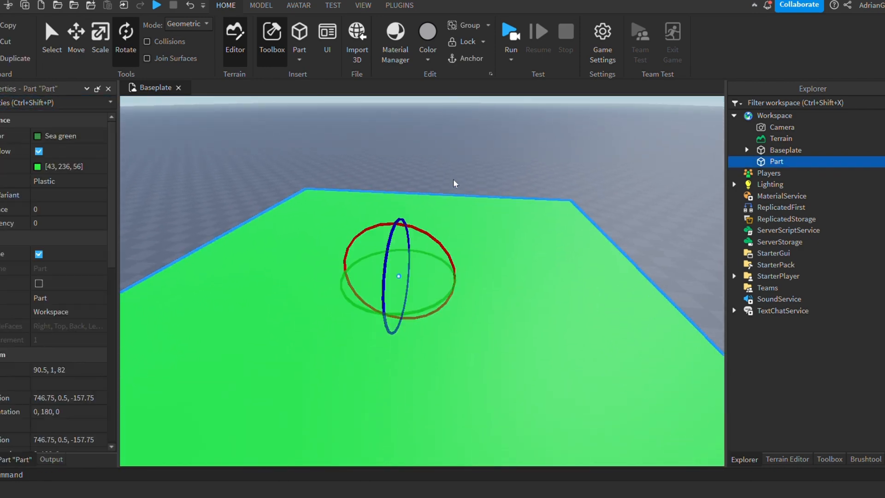
pyautogui.click(454, 180)
pyautogui.moveTo(454, 179); pyautogui.dragTo(450, 198, button='right')
pyautogui.press('w')
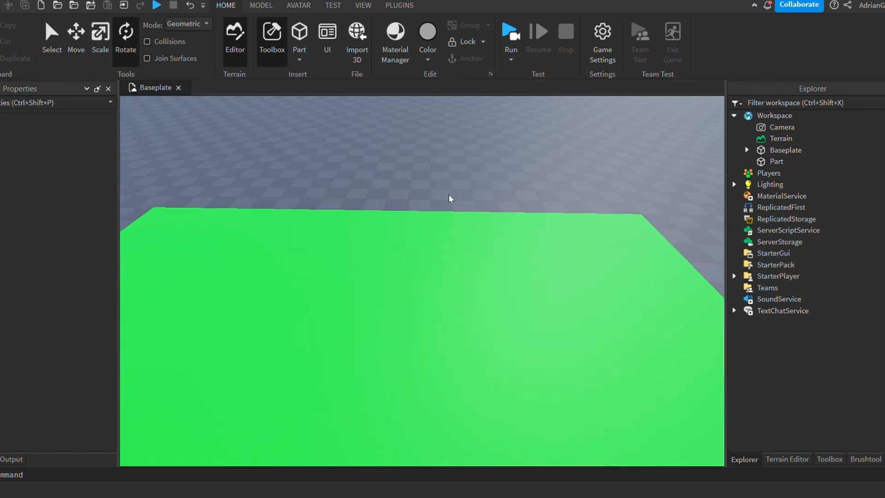
pyautogui.click(300, 46)
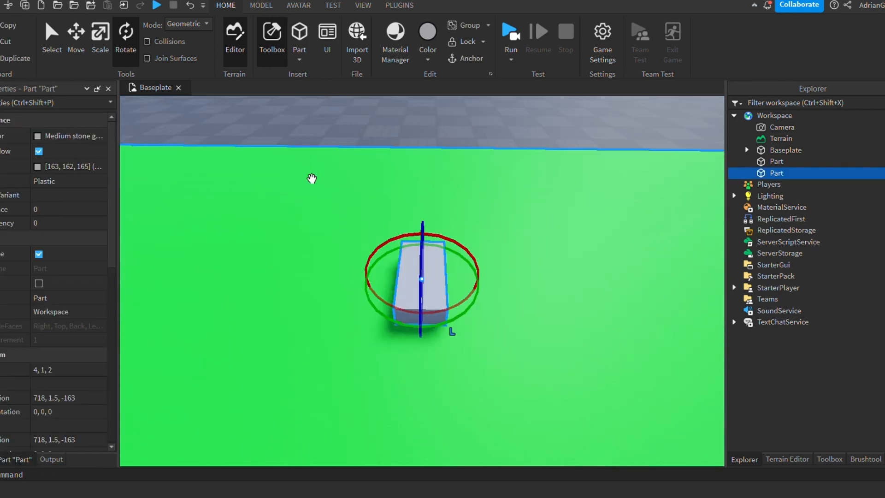
pyautogui.click(39, 169)
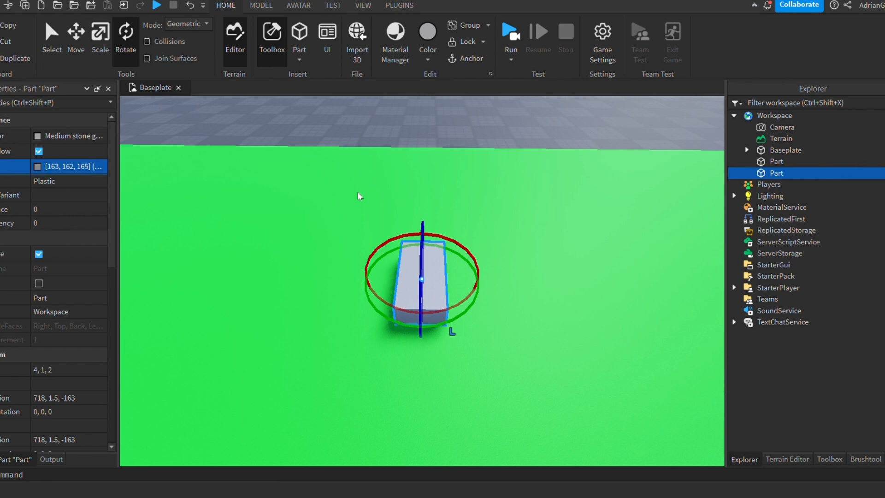
pyautogui.moveTo(593, 161); pyautogui.dragTo(594, 210)
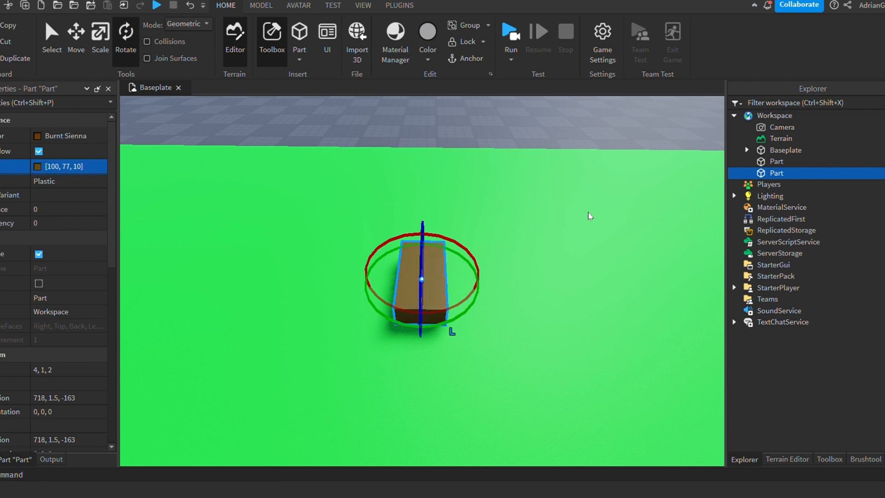
# - Scale the brown part up along all axes into a tall block of 8 by 13 by 8 studs
pyautogui.hotkey('ctrl', '3')
pyautogui.moveTo(456, 277); pyautogui.dragTo(511, 282)
pyautogui.keyDown('ctrl'); pyautogui.moveTo(420, 334); pyautogui.dragTo(419, 358); pyautogui.keyUp('ctrl')
pyautogui.keyDown('ctrl'); pyautogui.moveTo(510, 282); pyautogui.dragTo(534, 283); pyautogui.keyUp('ctrl')
pyautogui.keyDown('ctrl'); pyautogui.moveTo(419, 359); pyautogui.dragTo(421, 381); pyautogui.keyUp('ctrl')
pyautogui.scroll(-3, 444, 343)
pyautogui.moveTo(442, 364); pyautogui.dragTo(441, 332, button='right')
pyautogui.scroll(-2, 441, 333)
pyautogui.moveTo(428, 339); pyautogui.dragTo(431, 225)
# - Move the brown block to the edge of the green base
pyautogui.moveTo(439, 235); pyautogui.dragTo(482, 267, button='right')
pyautogui.click(74, 45)
pyautogui.moveTo(503, 272); pyautogui.dragTo(387, 240)
pyautogui.moveTo(315, 127); pyautogui.dragTo(319, 139)
pyautogui.moveTo(395, 166); pyautogui.dragTo(424, 159, button='right')
pyautogui.moveTo(544, 157); pyautogui.dragTo(361, 160, button='right')
# - Increase the height of the brown block to 16 studs
pyautogui.hotkey('ctrl', '3')
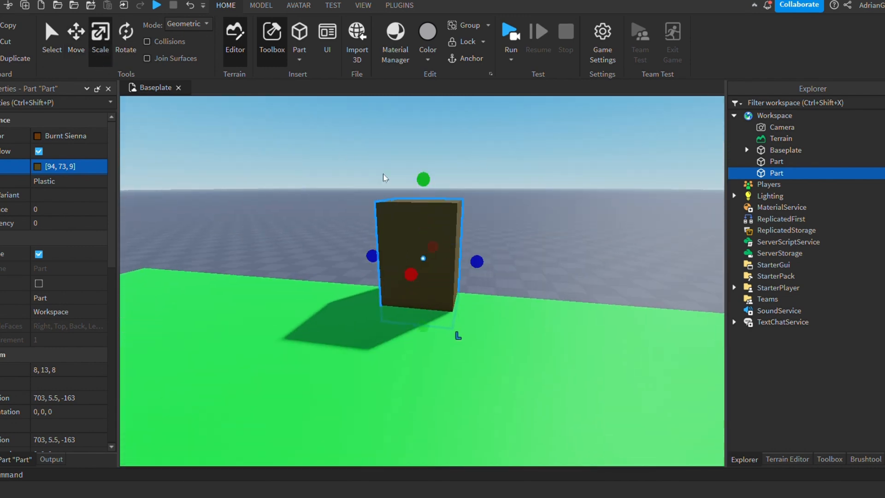
pyautogui.moveTo(423, 179); pyautogui.dragTo(423, 170)
pyautogui.click(425, 159)
pyautogui.moveTo(425, 159); pyautogui.dragTo(427, 146, button='right')
pyautogui.scroll(3, 427, 146)
pyautogui.scroll(-3, 442, 276)
# - Duplicate the brown block and shrink the copy from below to a 2-stud-tall cap at the top of the original
pyautogui.click(460, 314)
pyautogui.moveTo(515, 131); pyautogui.dragTo(515, 131, button='right')
pyautogui.hotkey('ctrl', 'd')
pyautogui.moveTo(540, 195); pyautogui.dragTo(548, 159)
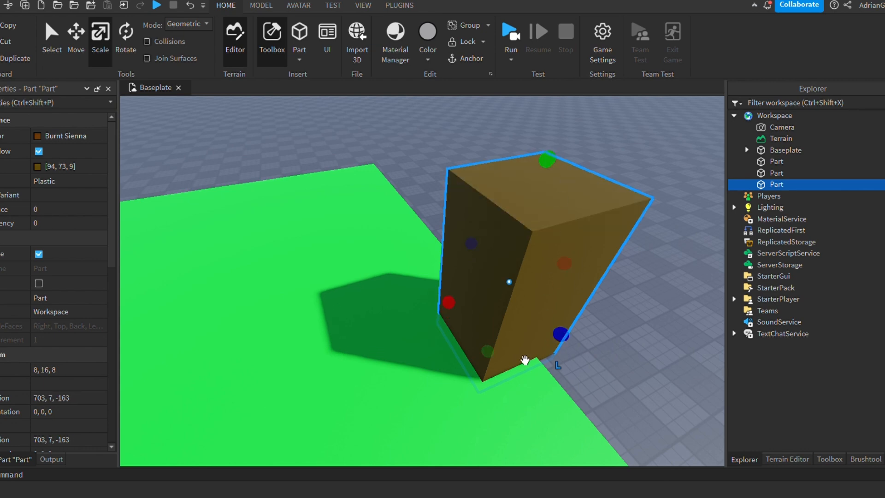
pyautogui.moveTo(508, 373); pyautogui.dragTo(540, 274)
pyautogui.press('a')
pyautogui.moveTo(519, 259); pyautogui.dragTo(520, 259, button='right')
pyautogui.press('s')
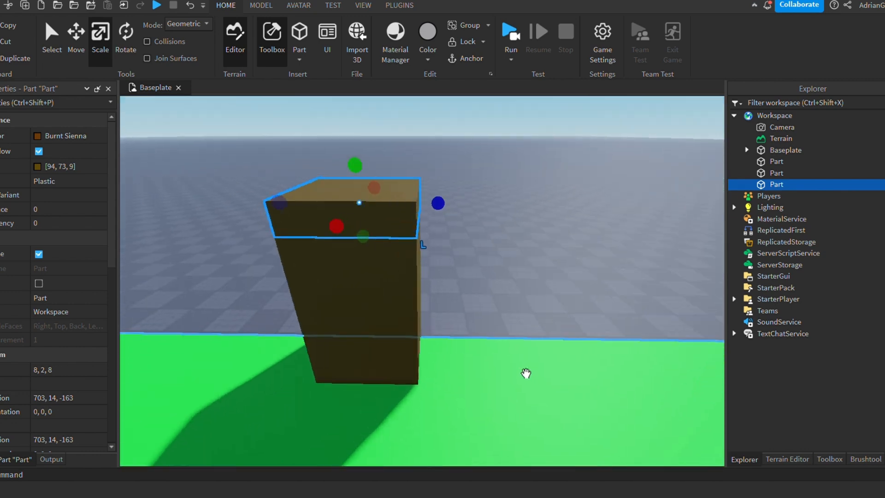
# - Copy the green base's color (43, 236, 56) to the cap on the brown block
pyautogui.click(521, 387)
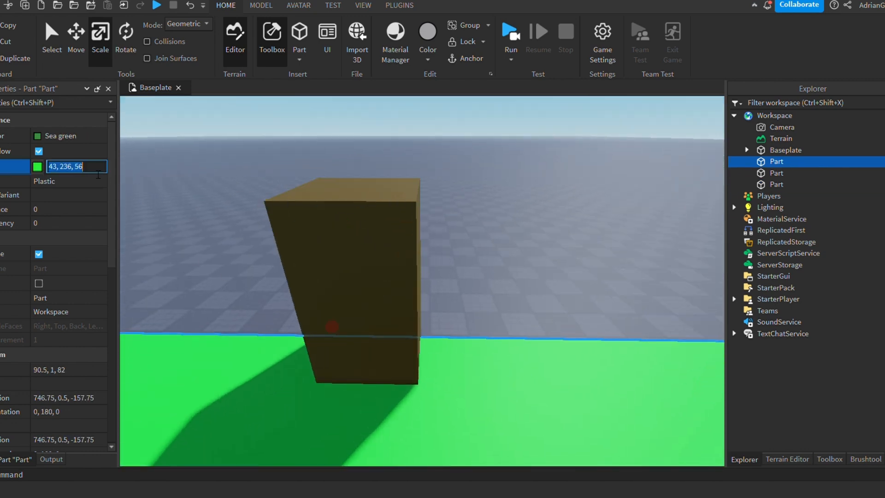
pyautogui.click(377, 229)
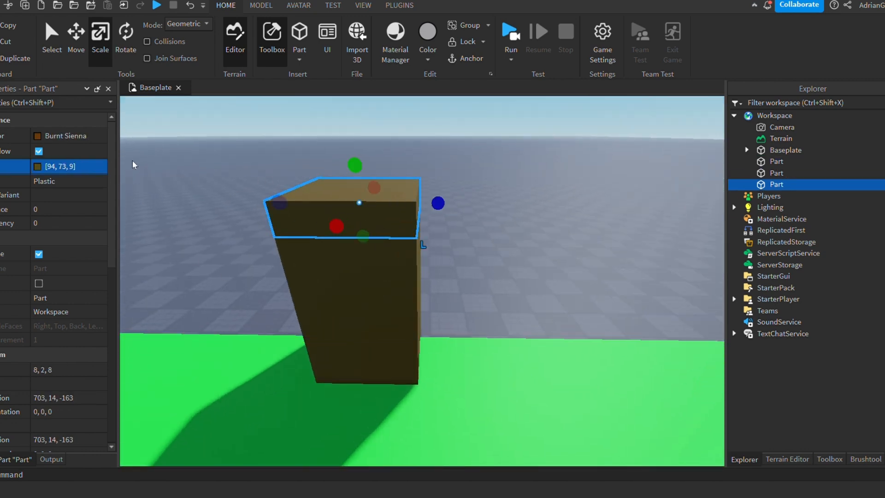
pyautogui.press('Return')
pyautogui.click(459, 134)
# - Duplicate the brown block with its green cap, place the copy directly beside it and raise it higher
pyautogui.press('a')
pyautogui.moveTo(334, 166); pyautogui.dragTo(585, 328)
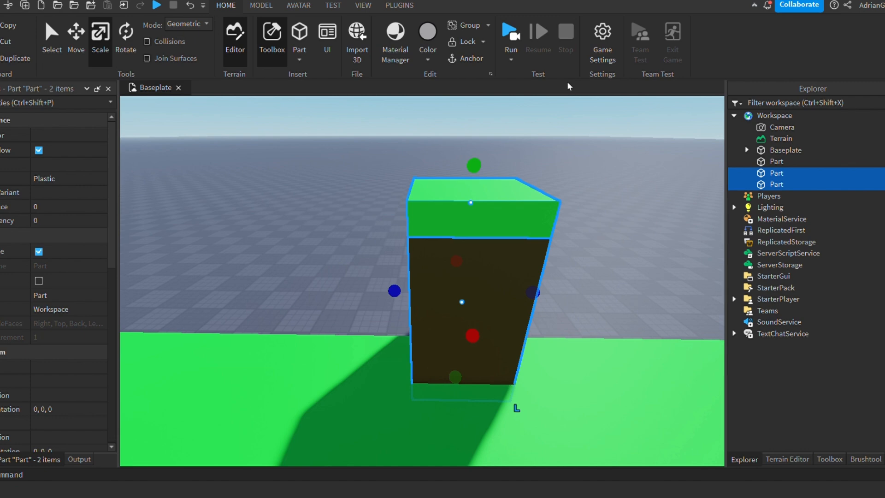
pyautogui.hotkey('ctrl', 'd')
pyautogui.click(76, 37)
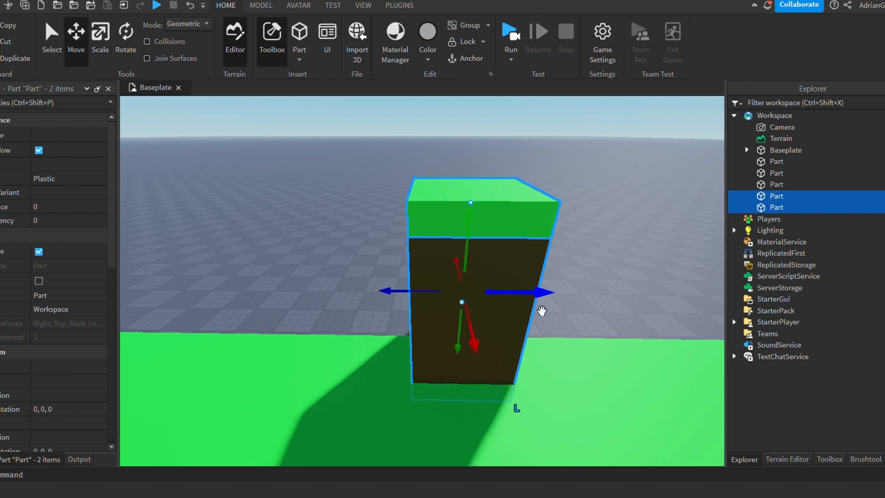
pyautogui.moveTo(534, 300); pyautogui.dragTo(548, 297)
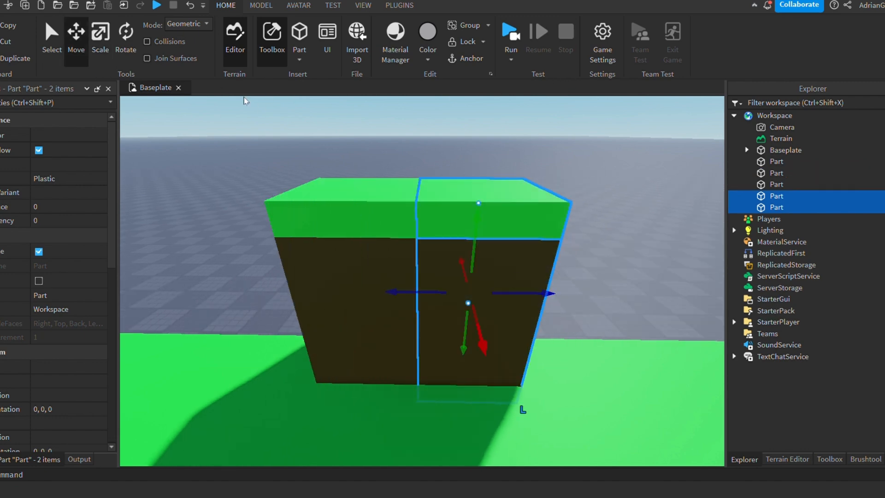
pyautogui.click(105, 53)
pyautogui.moveTo(479, 166); pyautogui.dragTo(495, 134)
# - Duplicate the pair of columns, then the resulting four, lining the copies up into an eight-column wall
pyautogui.scroll(-5, 399, 153)
pyautogui.moveTo(299, 150); pyautogui.dragTo(560, 319)
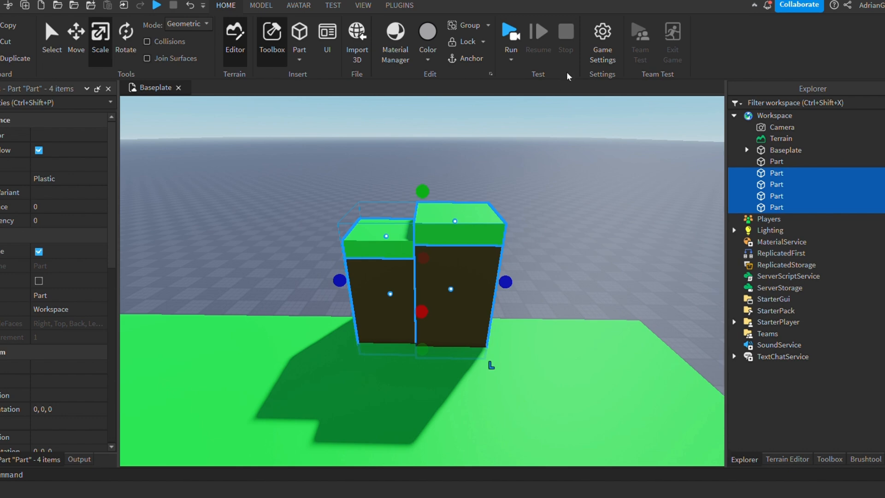
pyautogui.hotkey('ctrl', 'd')
pyautogui.hotkey('ctrl', '1')
pyautogui.hotkey('ctrl', '2')
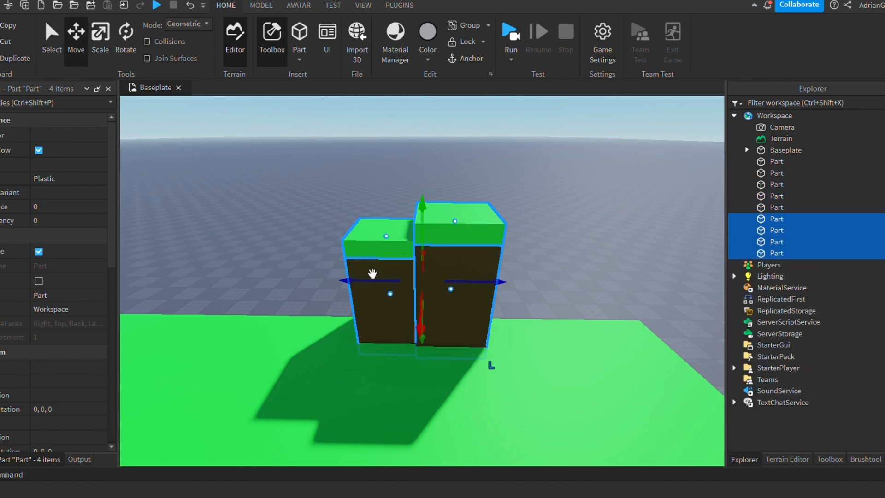
pyautogui.moveTo(386, 301); pyautogui.dragTo(333, 292)
pyautogui.scroll(-2, 455, 192)
pyautogui.moveTo(242, 169); pyautogui.dragTo(577, 308)
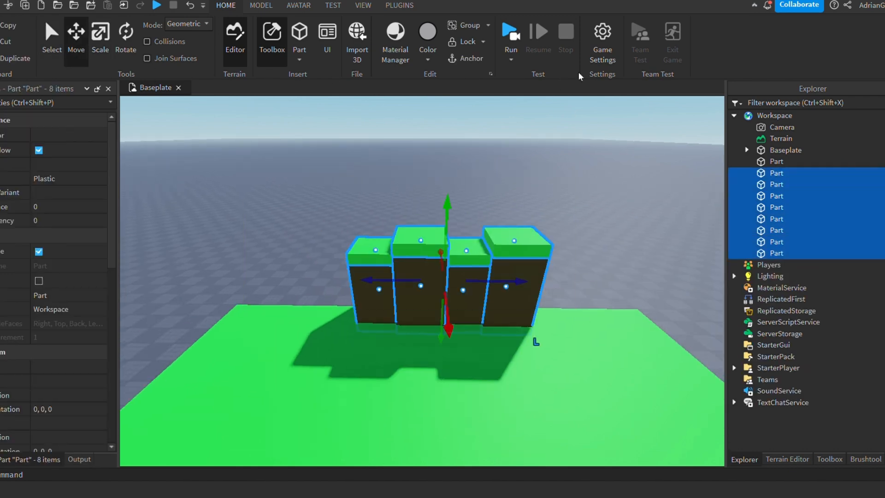
pyautogui.hotkey('ctrl', 'd')
pyautogui.moveTo(388, 296); pyautogui.dragTo(212, 294)
# - Select the whole wall and shift it so it lines up along the edge of the green base
pyautogui.scroll(-2, 209, 209)
pyautogui.moveTo(205, 201); pyautogui.dragTo(551, 322)
pyautogui.moveTo(431, 284); pyautogui.dragTo(492, 287)
pyautogui.moveTo(421, 326); pyautogui.dragTo(419, 342)
pyautogui.click(490, 193)
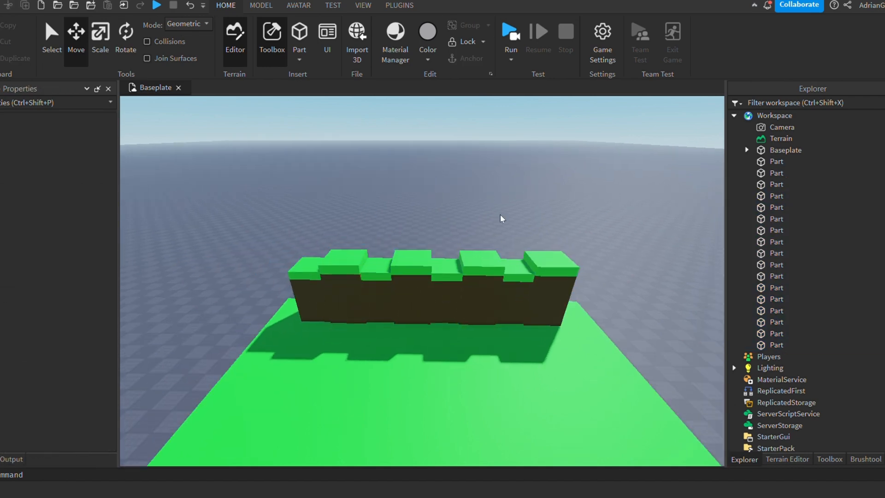
# - Duplicate the wall, rotate the copy 90 degrees and move it along the adjacent side of the base
pyautogui.moveTo(490, 194); pyautogui.dragTo(526, 216, button='right')
pyautogui.moveTo(244, 299); pyautogui.dragTo(466, 169)
pyautogui.hotkey('ctrl', 'd')
pyautogui.click(125, 38)
pyautogui.moveTo(389, 254); pyautogui.dragTo(319, 256)
pyautogui.click(77, 41)
pyautogui.moveTo(426, 218); pyautogui.dragTo(497, 196)
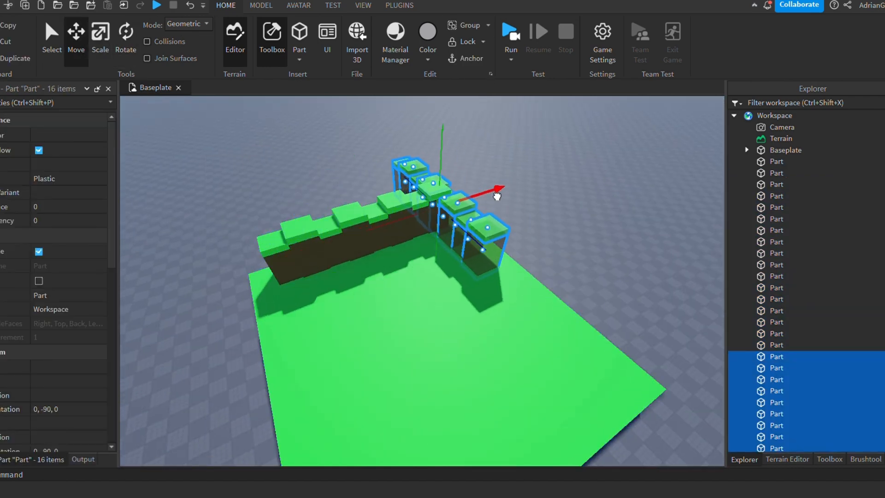
pyautogui.moveTo(493, 281); pyautogui.dragTo(496, 284)
pyautogui.moveTo(507, 240); pyautogui.dragTo(523, 233, button='right')
pyautogui.scroll(3, 524, 233)
pyautogui.moveTo(521, 307); pyautogui.dragTo(542, 308)
# - Select both walls, duplicate them and rotate the copy to face the two open sides of the base
pyautogui.scroll(-5, 530, 295)
pyautogui.moveTo(178, 205); pyautogui.dragTo(543, 346)
pyautogui.moveTo(527, 387); pyautogui.dragTo(544, 346, button='right')
pyautogui.moveTo(544, 345)
pyautogui.mouseDown()
pyautogui.moveTo(539, 334)
pyautogui.moveTo(534, 342)
pyautogui.mouseUp()
pyautogui.scroll(5, 474, 202)
pyautogui.moveTo(480, 157); pyautogui.dragTo(474, 201, button='right')
pyautogui.hotkey('ctrl', 'd')
pyautogui.click(120, 48)
pyautogui.moveTo(390, 264); pyautogui.dragTo(380, 214)
# - Move the duplicated walls onto the open sides of the base so that the four walls form an enclosure
pyautogui.moveTo(454, 184); pyautogui.dragTo(458, 145, button='right')
pyautogui.scroll(-4, 457, 149)
pyautogui.hotkey('ctrl', '2')
pyautogui.moveTo(390, 299); pyautogui.dragTo(391, 307)
pyautogui.scroll(3, 391, 307)
pyautogui.moveTo(391, 307); pyautogui.dragTo(442, 332, button='right')
pyautogui.moveTo(442, 339); pyautogui.dragTo(434, 339)
pyautogui.moveTo(479, 239); pyautogui.dragTo(461, 249, button='right')
# - Resize the green base so its edges match the outer sides of the four walls
pyautogui.scroll(-5, 487, 229)
pyautogui.click(443, 364)
pyautogui.hotkey('ctrl', '3')
pyautogui.moveTo(435, 418); pyautogui.dragTo(436, 360)
pyautogui.moveTo(565, 213); pyautogui.dragTo(555, 213)
pyautogui.moveTo(511, 212); pyautogui.dragTo(401, 225, button='right')
pyautogui.click(526, 212)
# - Select all wall and base parts of the map, anchor them and group them
pyautogui.scroll(-5, 452, 224)
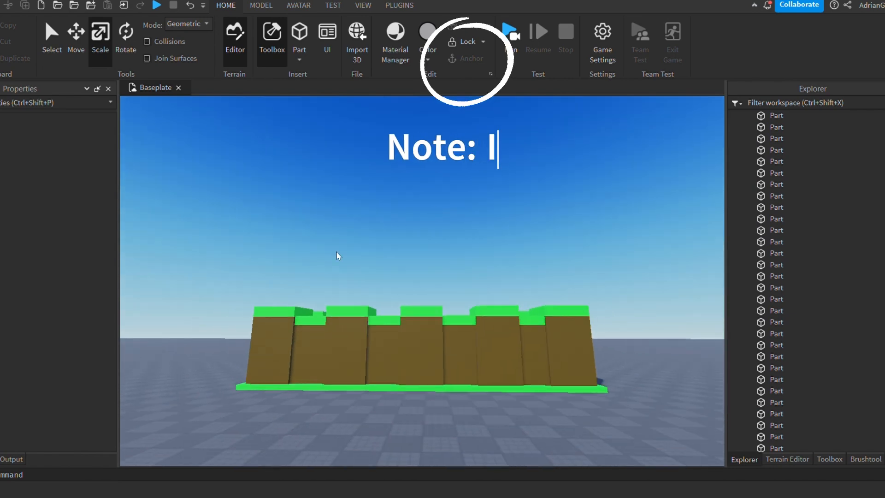
pyautogui.moveTo(248, 261); pyautogui.dragTo(609, 365)
pyautogui.scroll(5, 607, 340)
pyautogui.moveTo(606, 340); pyautogui.dragTo(624, 355, button='right')
pyautogui.scroll(-2, 591, 251)
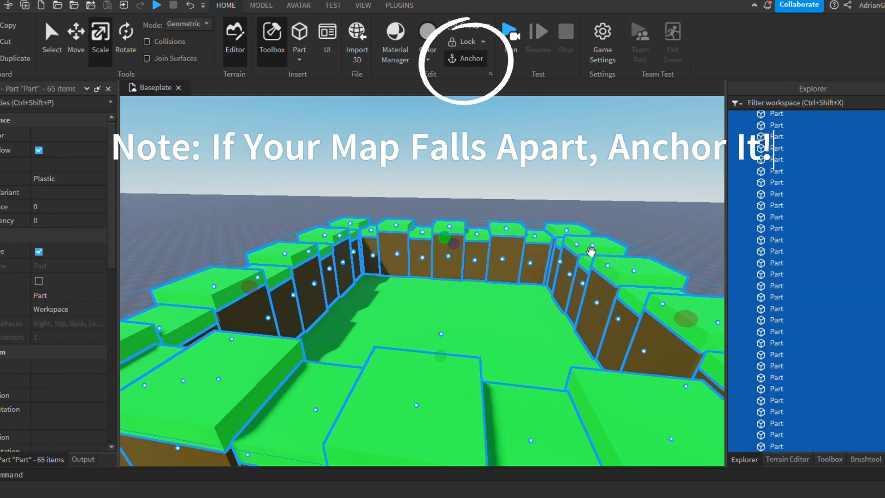
pyautogui.scroll(-4, 591, 251)
pyautogui.moveTo(569, 218); pyautogui.dragTo(587, 233, button='right')
pyautogui.scroll(5, 568, 217)
pyautogui.scroll(-6, 586, 234)
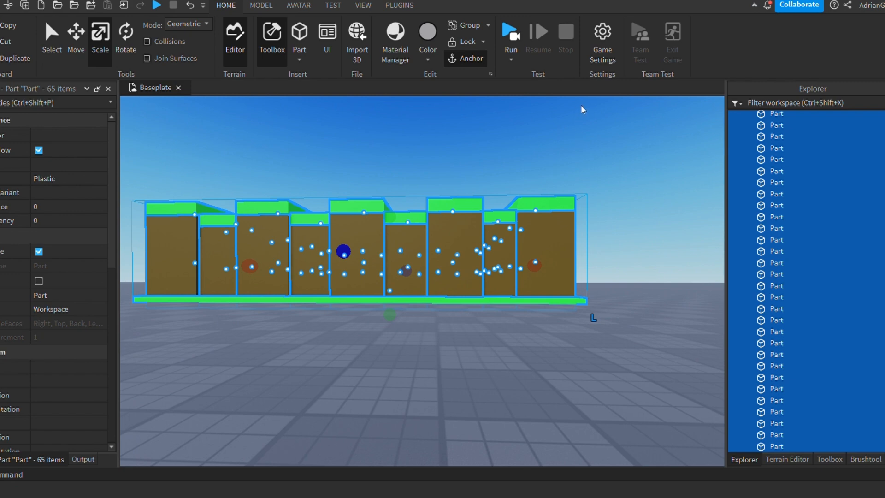
pyautogui.click(466, 29)
pyautogui.moveTo(505, 184); pyautogui.dragTo(508, 178, button='right')
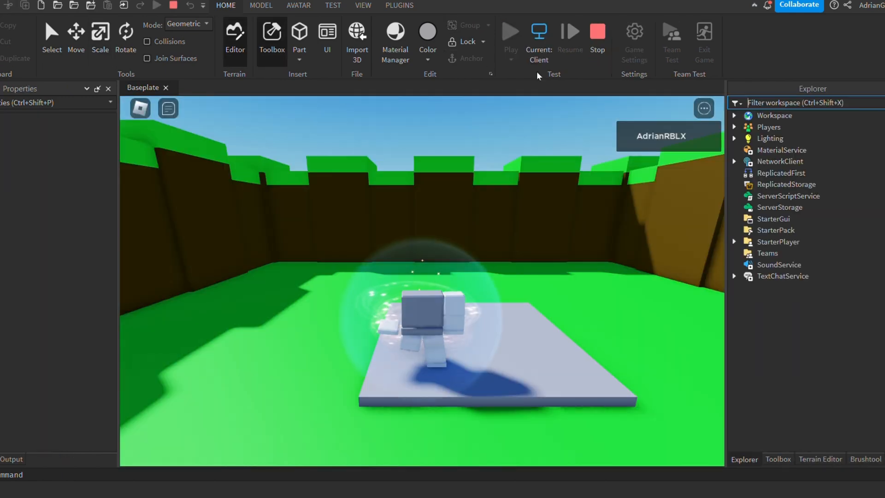
# - Playtest the map by running and jumping with the character around the spawn area inside the walls
pyautogui.press('d')
pyautogui.moveTo(461, 213)
pyautogui.mouseDown(button='right')
pyautogui.moveTo(464, 202)
pyautogui.moveTo(448, 214)
pyautogui.moveTo(457, 193)
pyautogui.moveTo(448, 215)
pyautogui.mouseUp(button='right')
pyautogui.press('s')
pyautogui.press('w')
pyautogui.press('d')
pyautogui.press('w')
pyautogui.press('space')
pyautogui.press('s')
# - View the whole walled map from above during the playtest and run and jump with the character along its walls
pyautogui.scroll(-8, 457, 192)
pyautogui.scroll(-2, 449, 215)
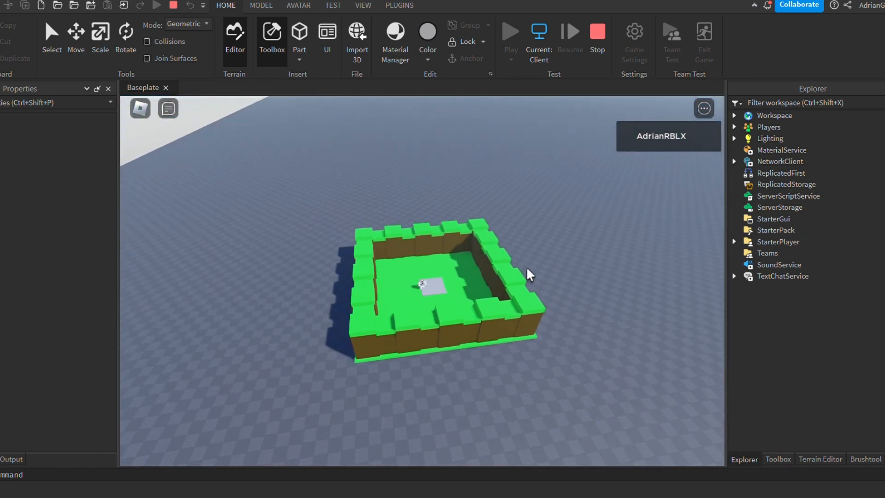
pyautogui.scroll(10, 537, 272)
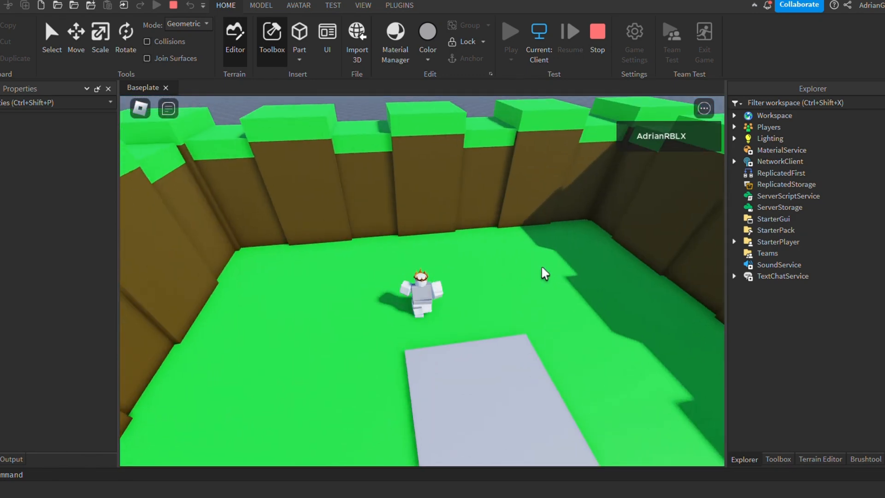
pyautogui.scroll(5, 542, 268)
pyautogui.press('s')
pyautogui.moveTo(543, 268)
pyautogui.mouseDown(button='right')
pyautogui.moveTo(543, 300)
pyautogui.moveTo(535, 299)
pyautogui.moveTo(535, 259)
pyautogui.mouseUp(button='right')
pyautogui.press('w')
pyautogui.press('space')
pyautogui.press('w')
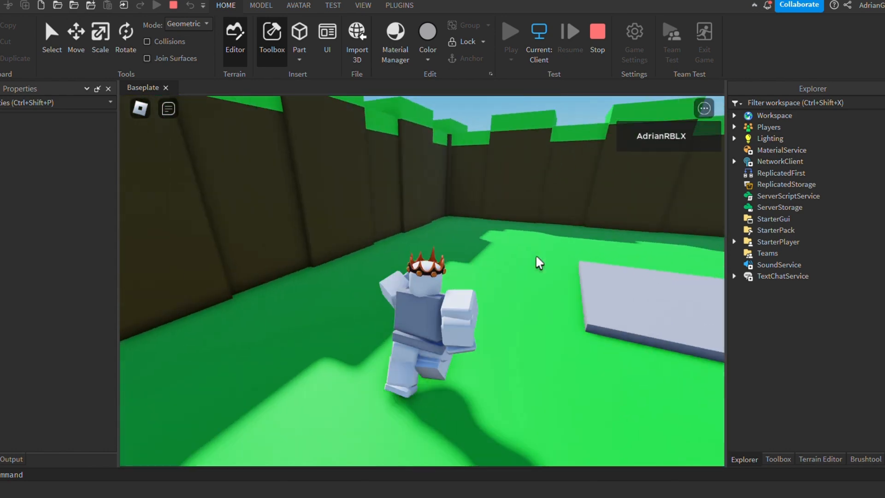